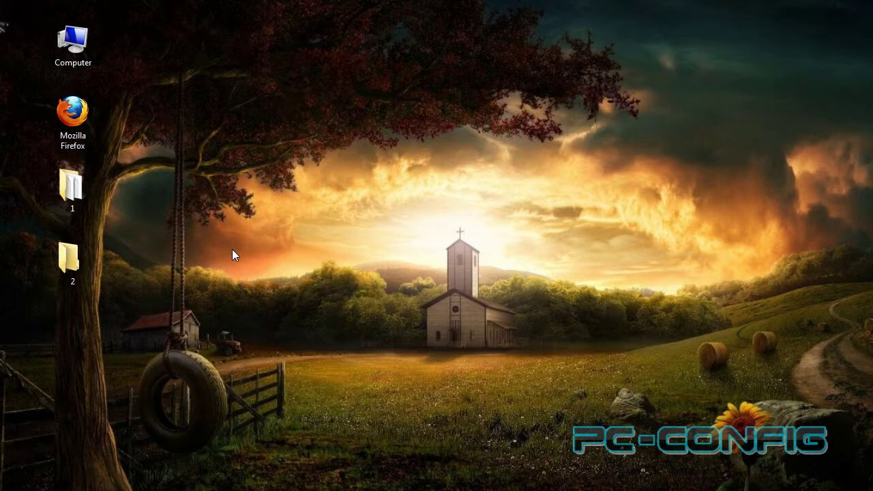
# Open folder 1 on the desktop, try selecting all its text files at once, and close the folder
pyautogui.doubleClick(80, 184)
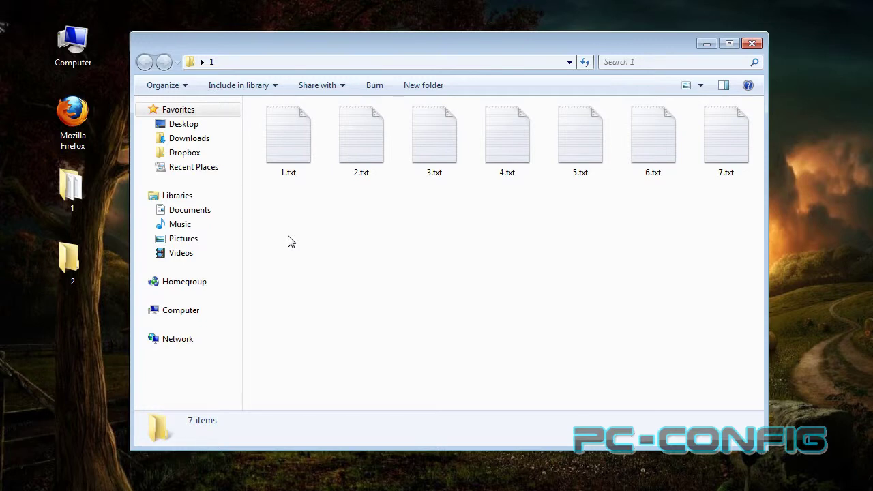
pyautogui.moveTo(278, 194); pyautogui.dragTo(712, 149)
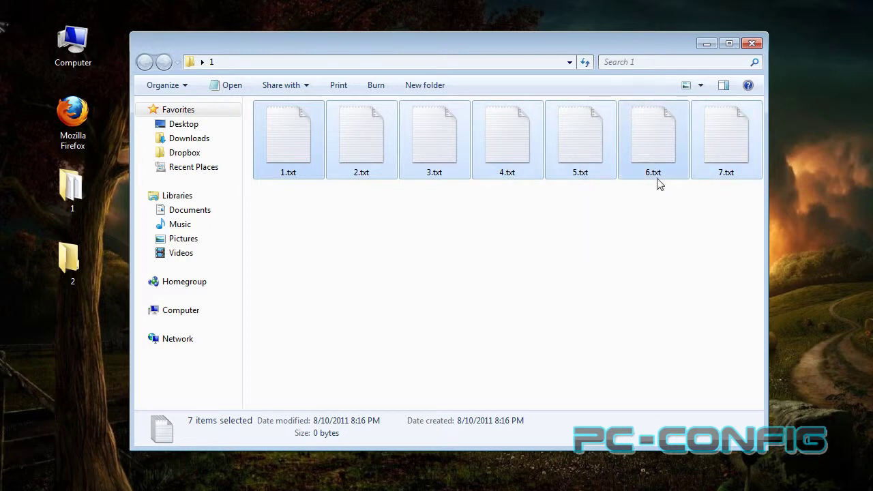
pyautogui.click(655, 217)
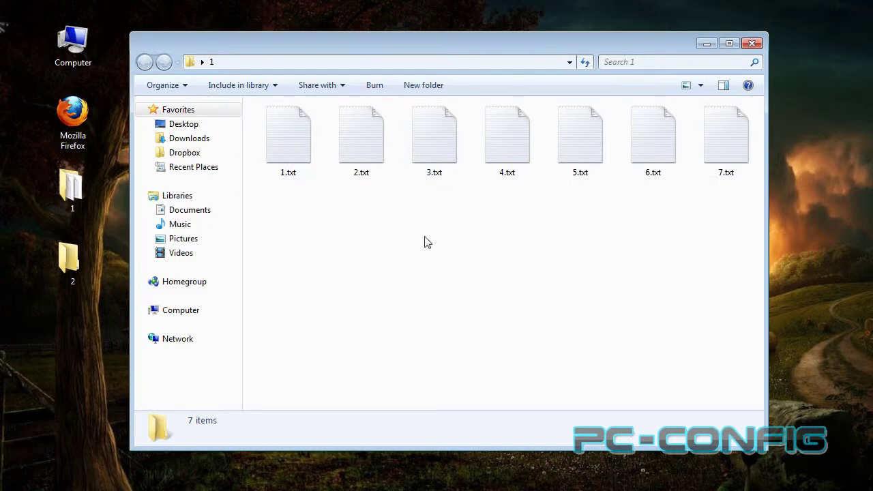
pyautogui.click(54, 259)
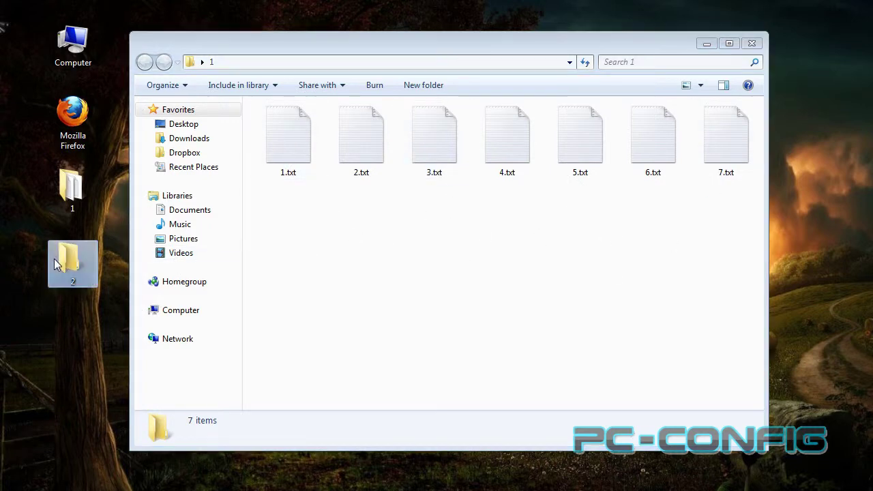
pyautogui.click(373, 330)
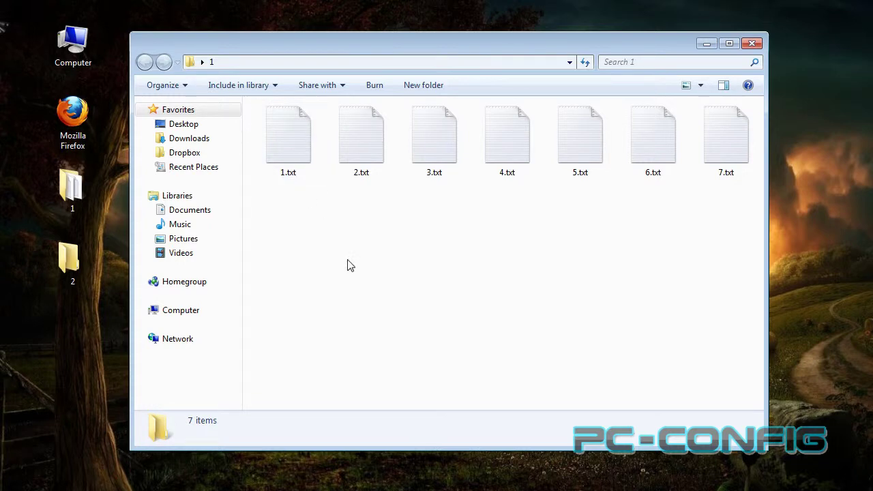
pyautogui.click(745, 45)
# Enable "Use check boxes to select items" in the Computer window's folder options, apply it and close the window
pyautogui.doubleClick(82, 44)
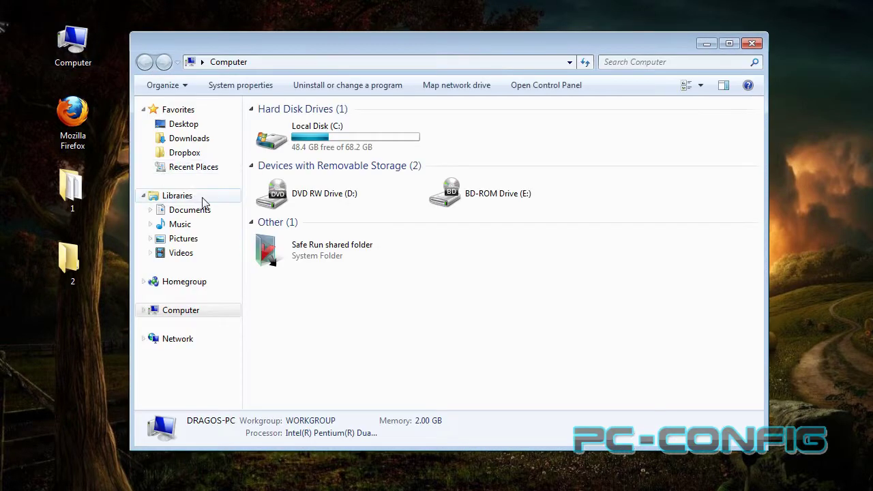
pyautogui.click(170, 89)
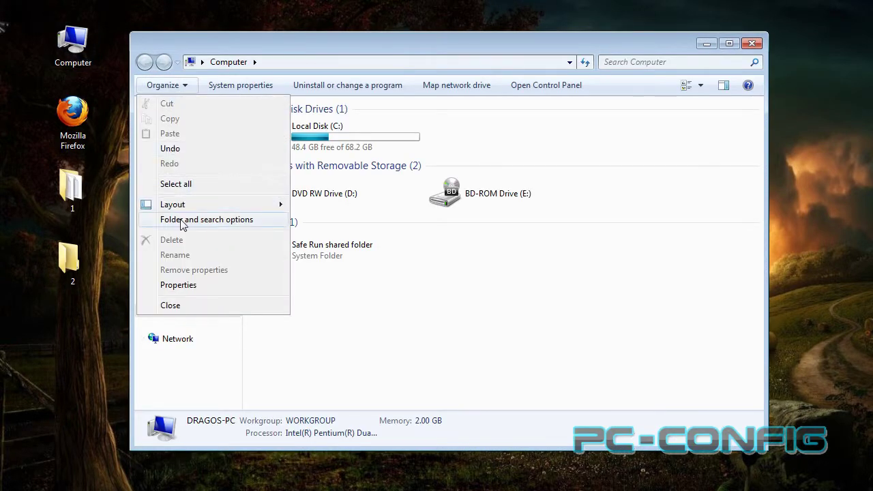
pyautogui.click(209, 220)
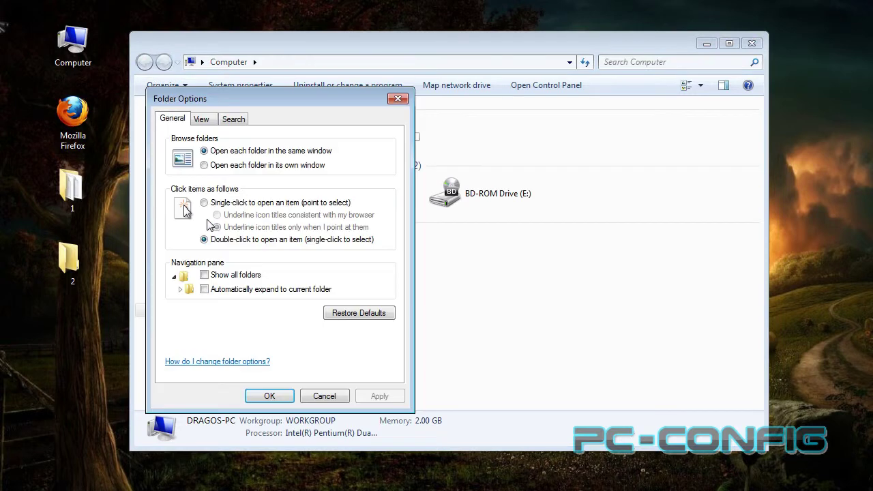
pyautogui.click(200, 123)
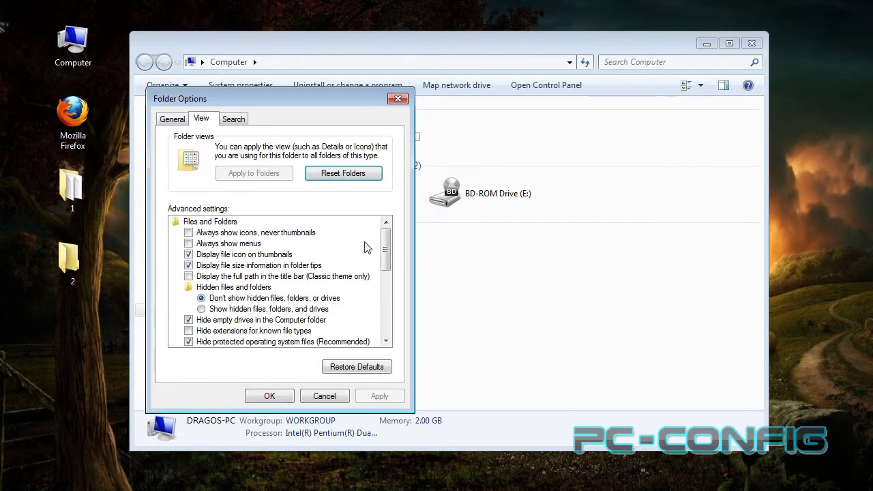
pyautogui.scroll(-1, 386, 259)
pyautogui.moveTo(386, 260); pyautogui.dragTo(386, 314)
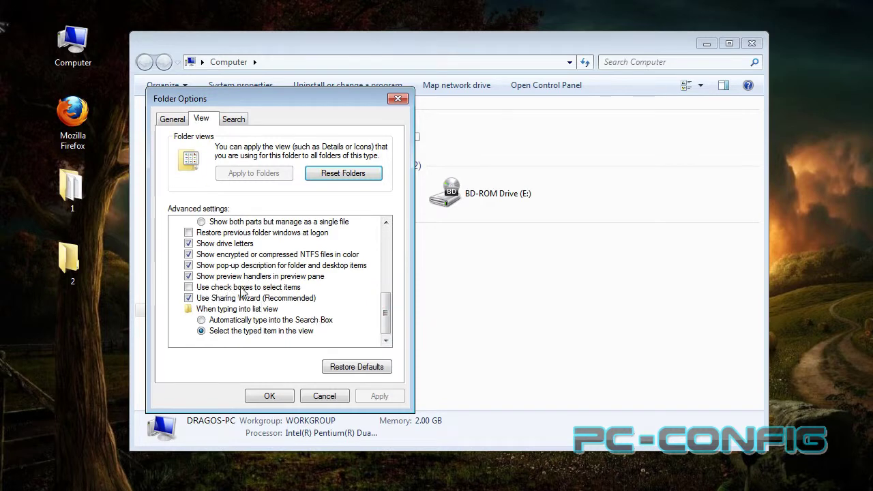
pyautogui.click(268, 289)
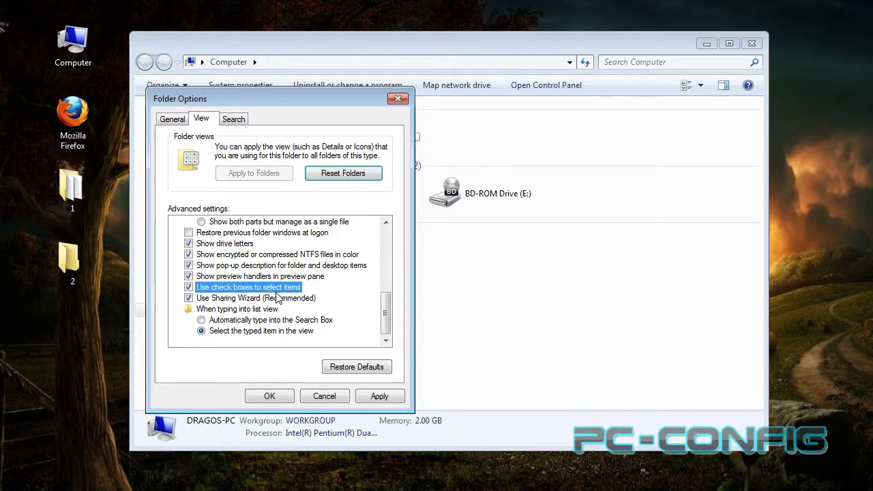
pyautogui.click(372, 399)
pyautogui.click(288, 397)
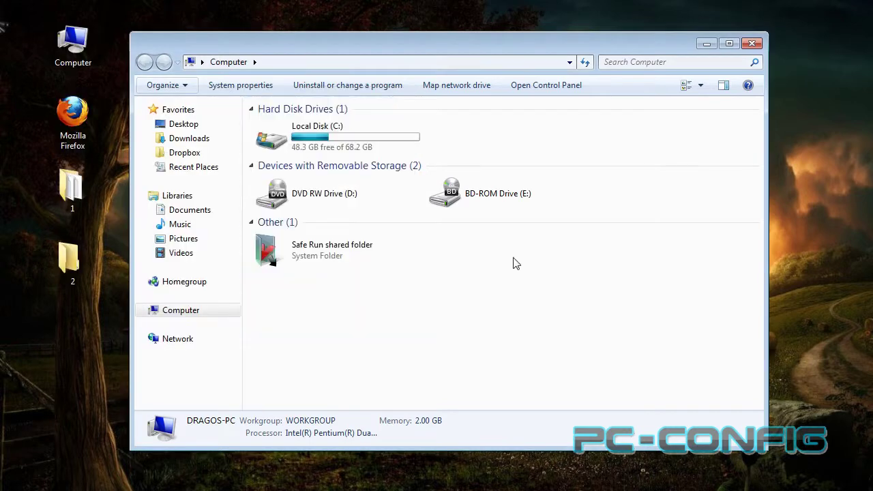
pyautogui.click(752, 43)
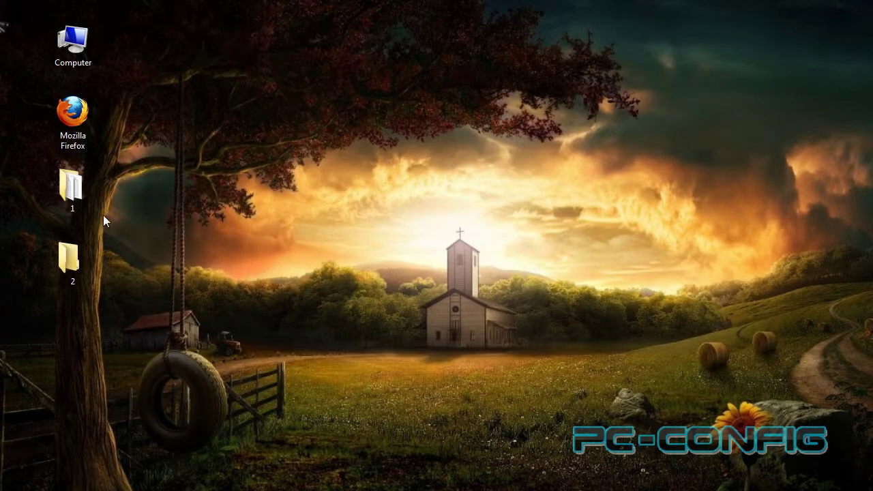
# Select 1.txt, 3.txt, 5.txt and 7.txt in folder 1 with their check boxes and move them into folder 2
pyautogui.doubleClick(73, 196)
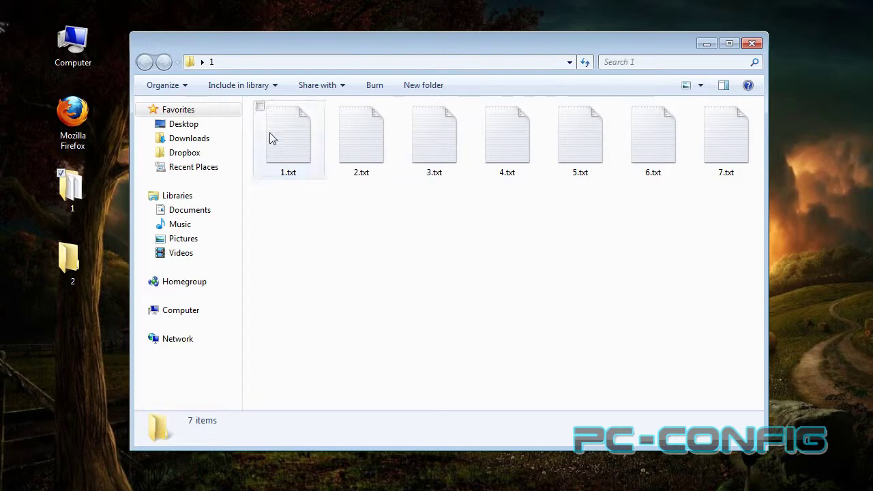
pyautogui.click(261, 109)
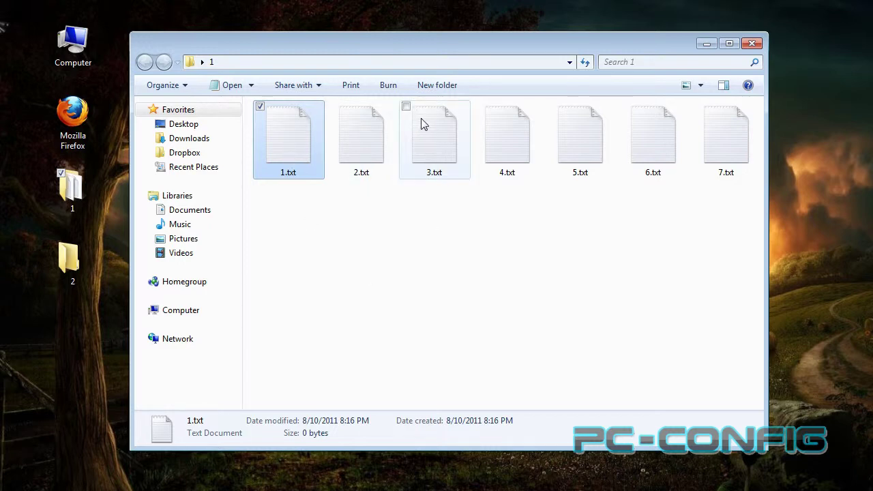
pyautogui.click(407, 107)
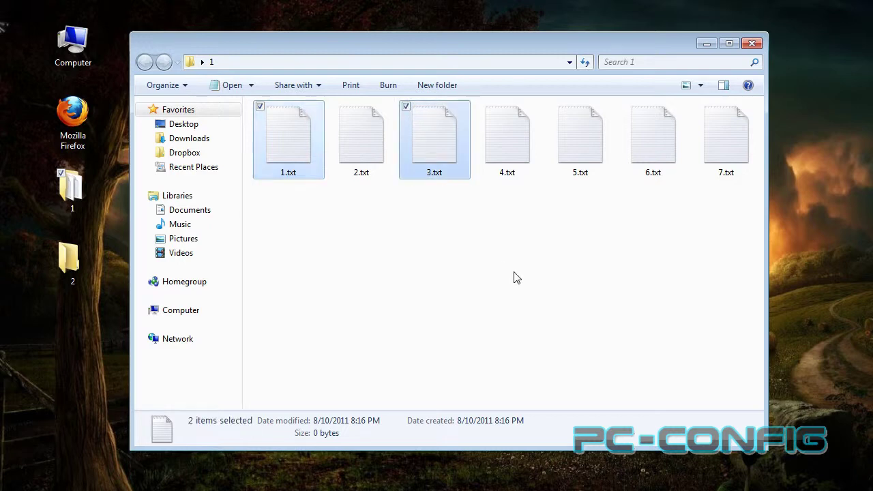
pyautogui.click(552, 108)
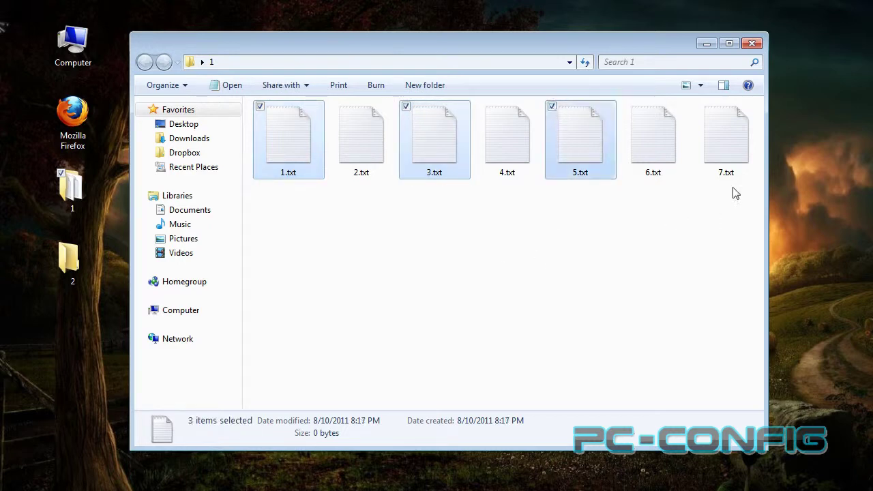
pyautogui.click(698, 107)
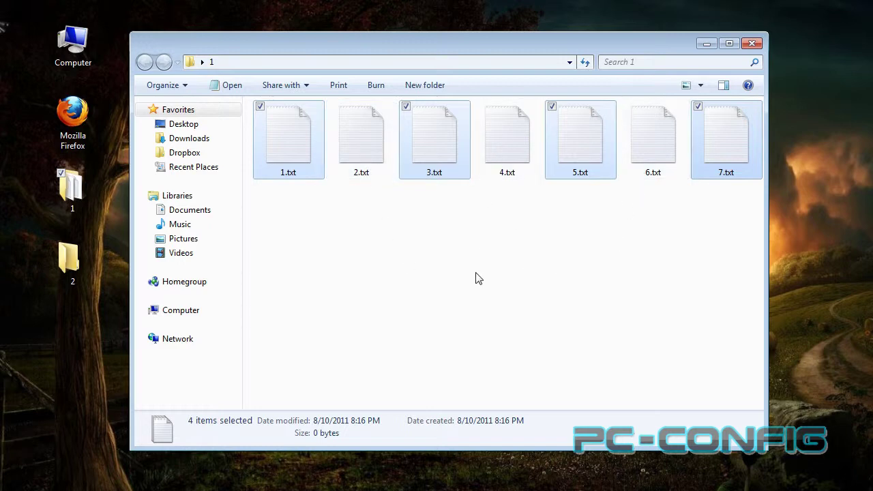
pyautogui.rightClick(437, 155)
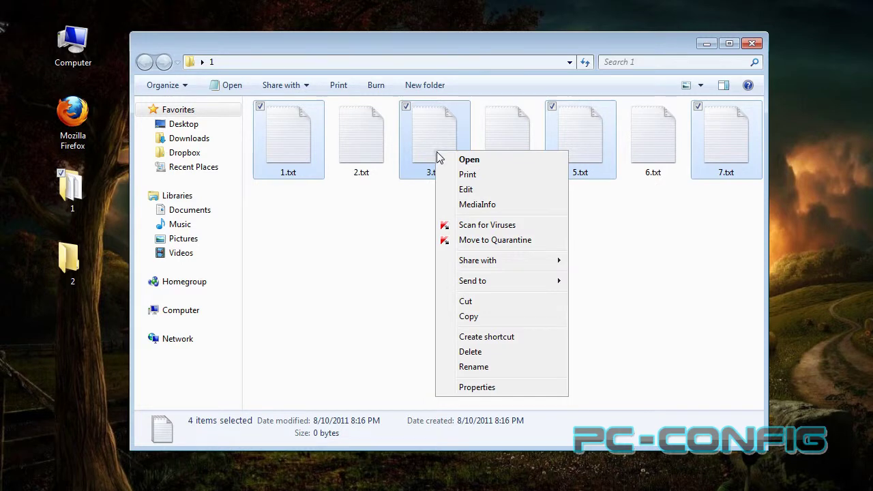
pyautogui.click(477, 305)
pyautogui.doubleClick(68, 258)
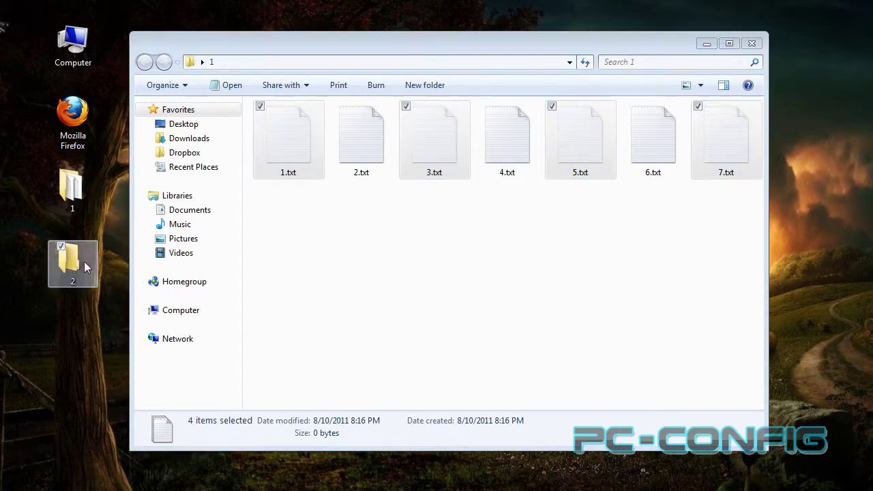
pyautogui.rightClick(367, 253)
pyautogui.click(404, 343)
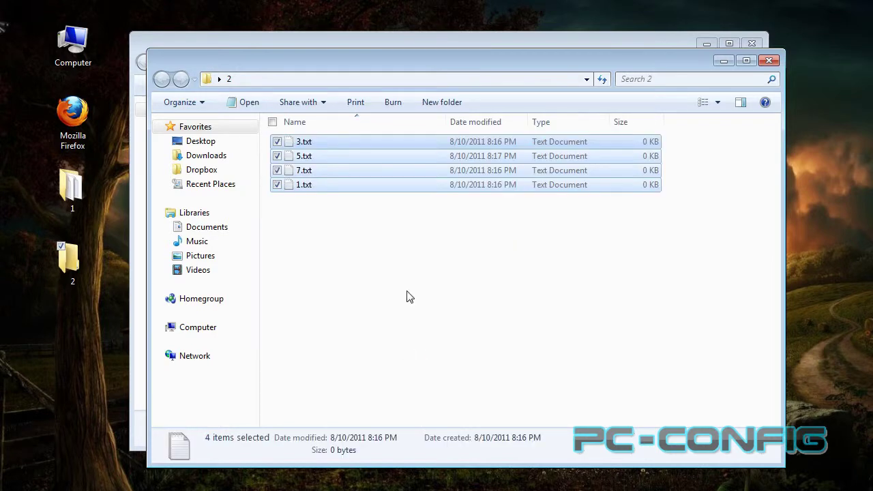
# Shift the folder 2 window to uncover folder 1, and close both folder windows
pyautogui.moveTo(365, 63); pyautogui.dragTo(376, 250)
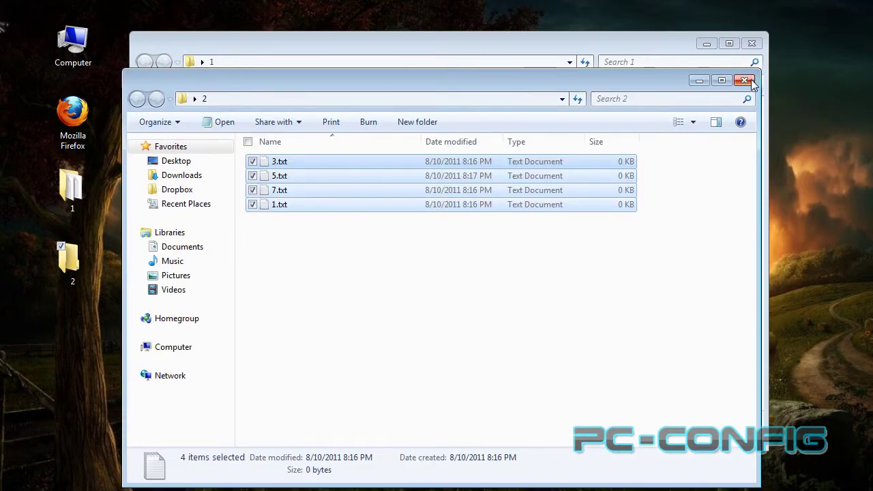
pyautogui.click(748, 81)
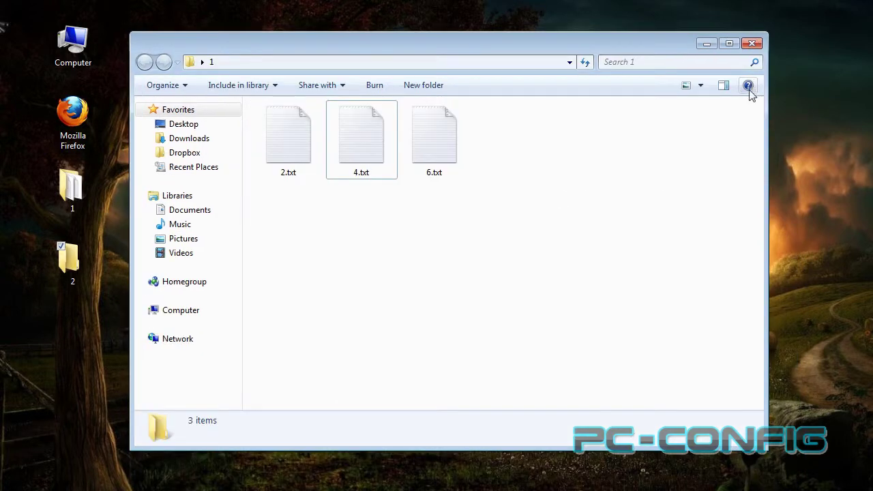
pyautogui.click(752, 43)
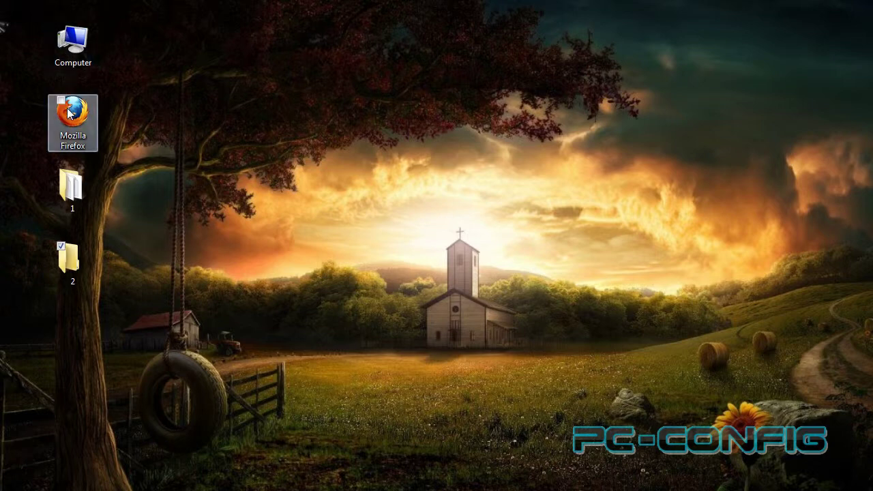
# Disable "Use check boxes to select items" in the Computer window's folder options, apply it and close the window
pyautogui.click(72, 45)
pyautogui.doubleClick(72, 46)
pyautogui.click(157, 122)
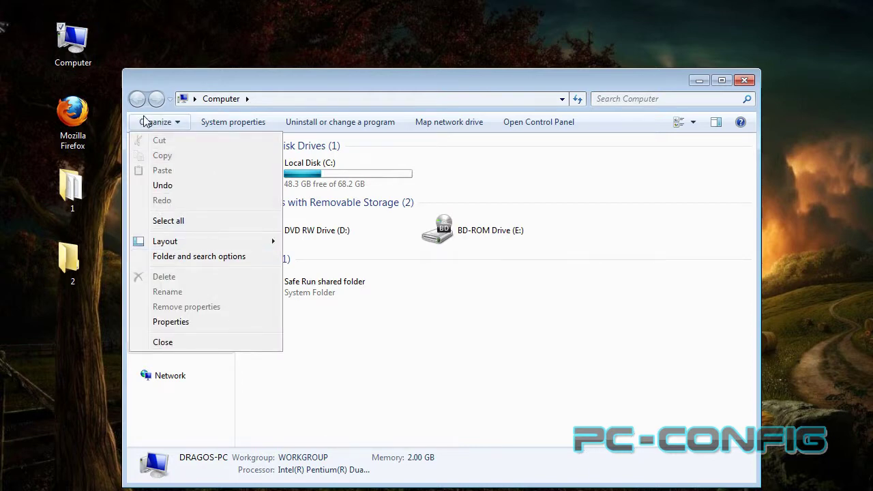
pyautogui.click(176, 257)
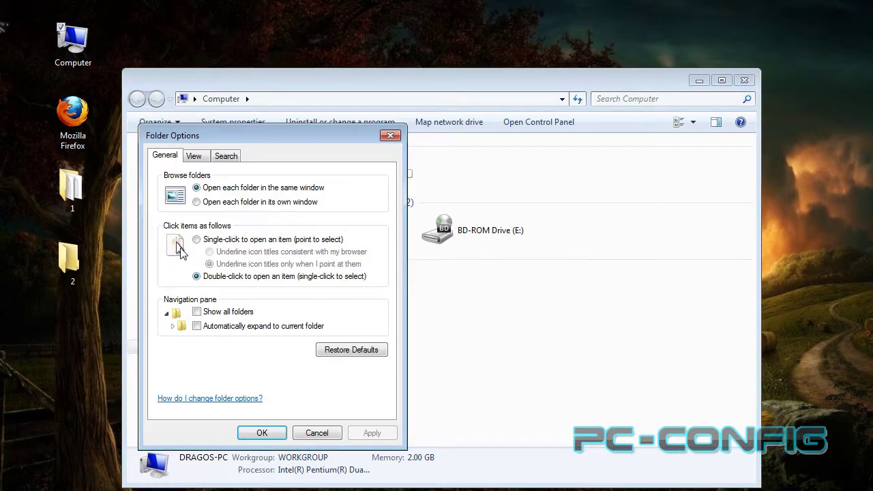
pyautogui.click(194, 157)
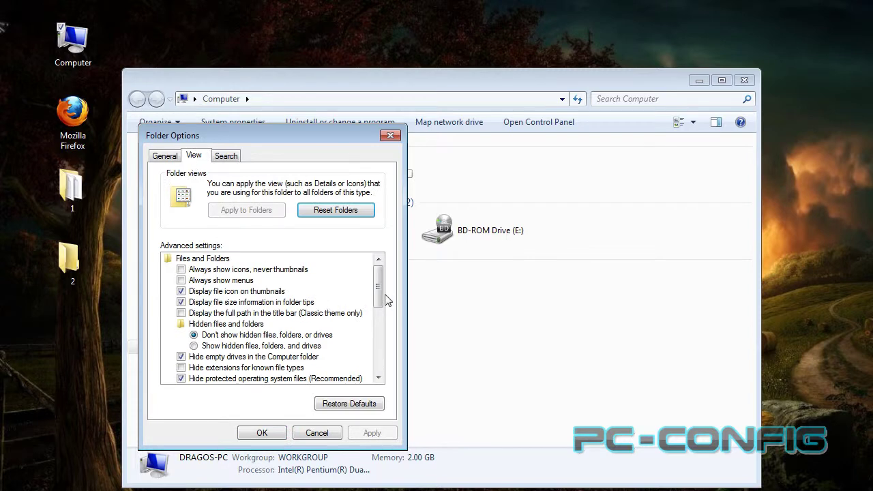
pyautogui.scroll(-3, 382, 312)
pyautogui.moveTo(382, 312); pyautogui.dragTo(381, 356)
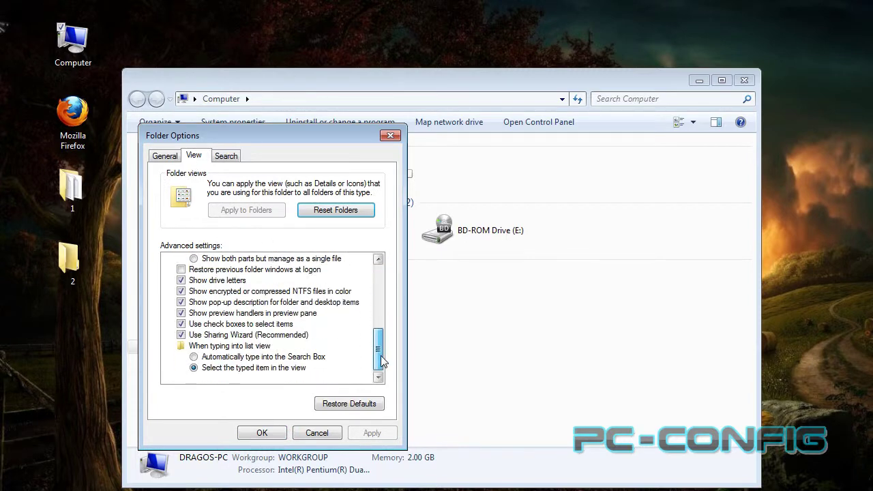
pyautogui.click(182, 325)
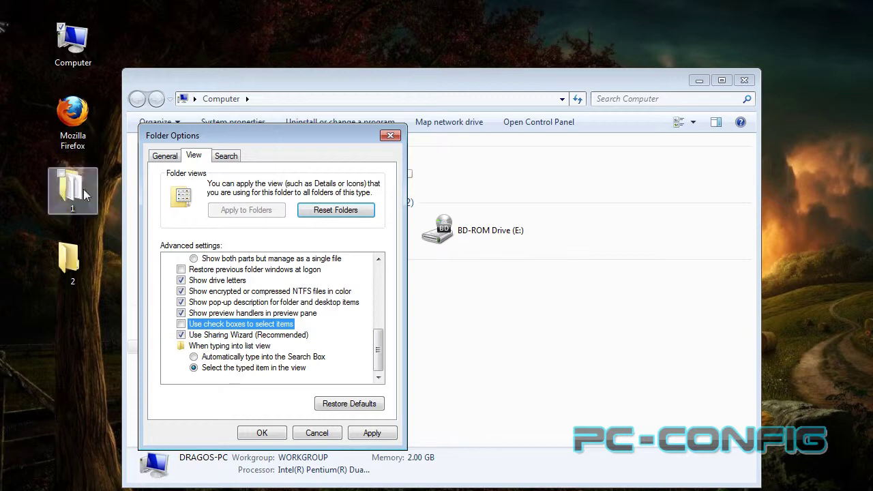
pyautogui.click(372, 434)
pyautogui.click(247, 435)
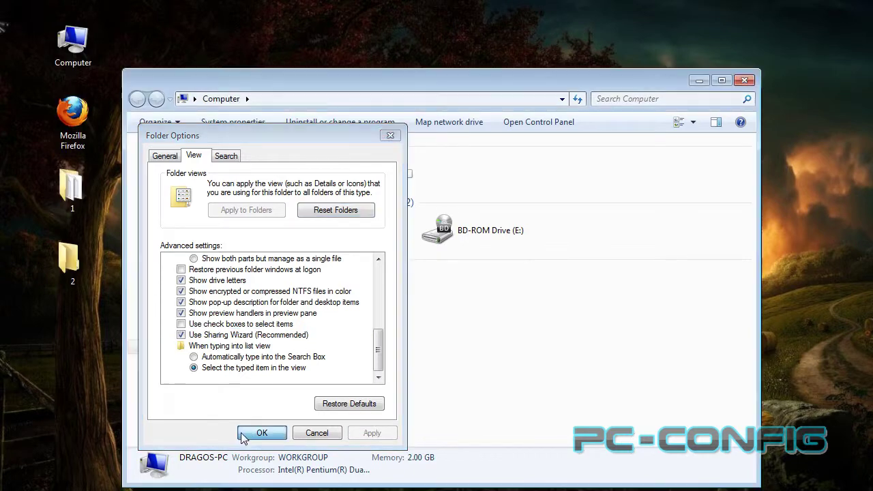
pyautogui.click(746, 82)
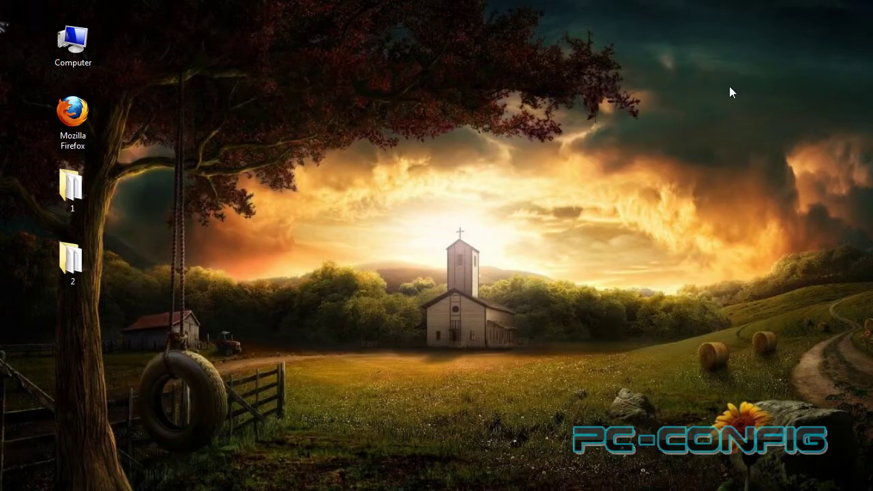
# Open folder 1 to check how its files appear without check boxes, and close it
pyautogui.doubleClick(70, 208)
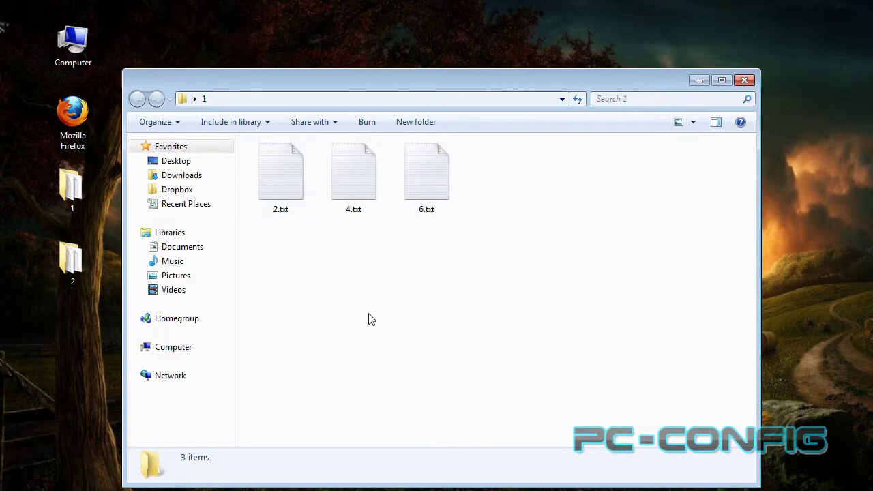
pyautogui.click(745, 79)
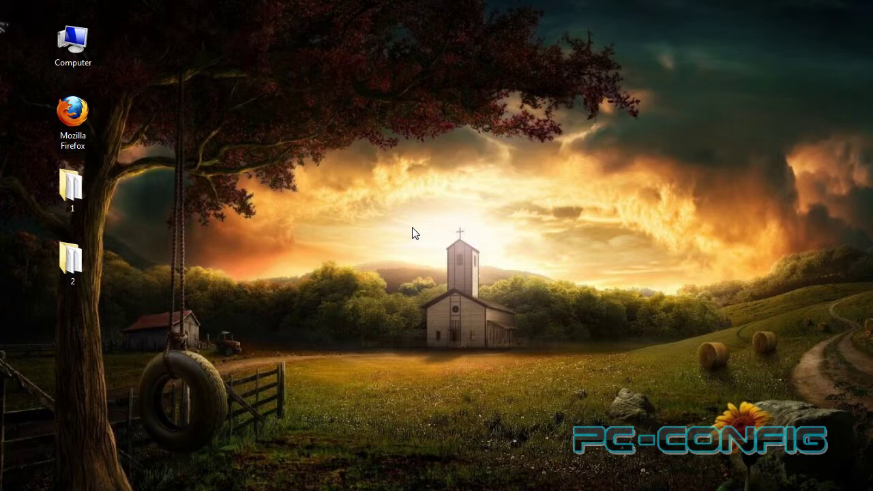